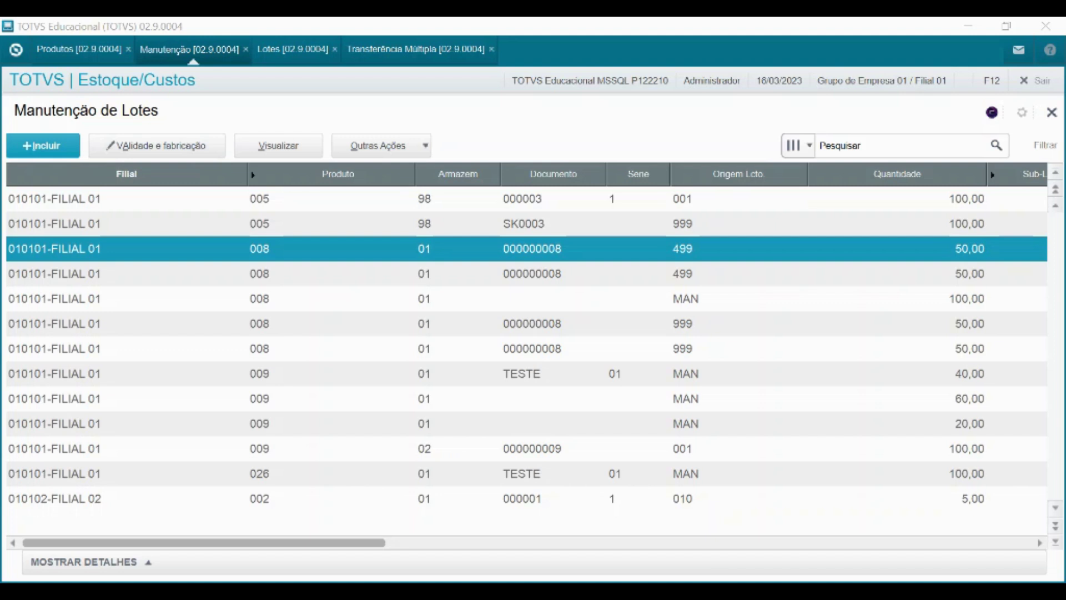
- Check the stock balances of product 027 in the product register
{"action": "left_click", "coordinate": [74, 49]}
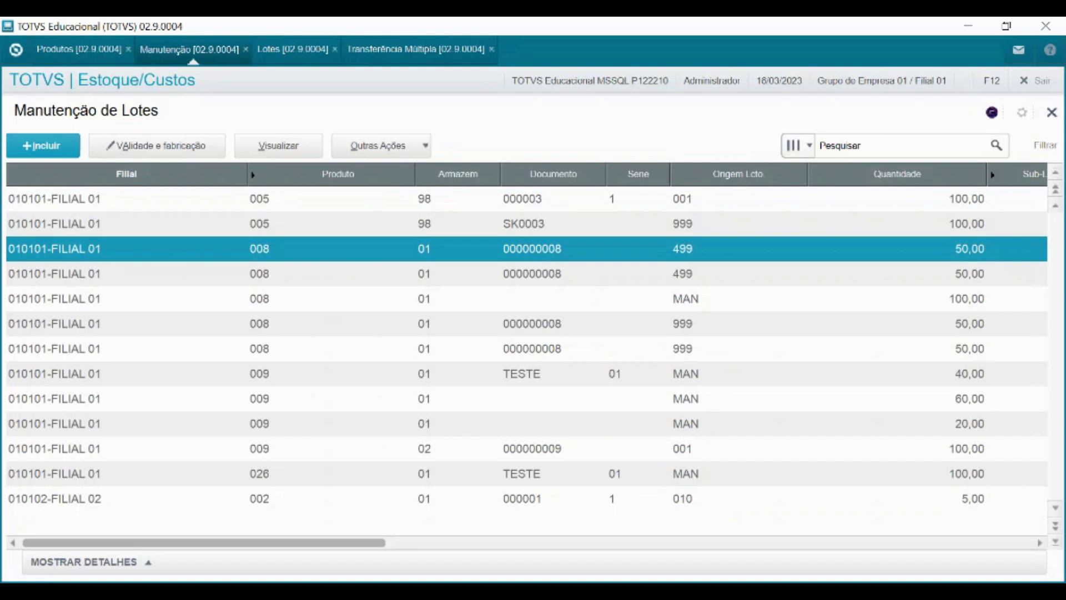
{"action": "left_click", "coordinate": [82, 51]}
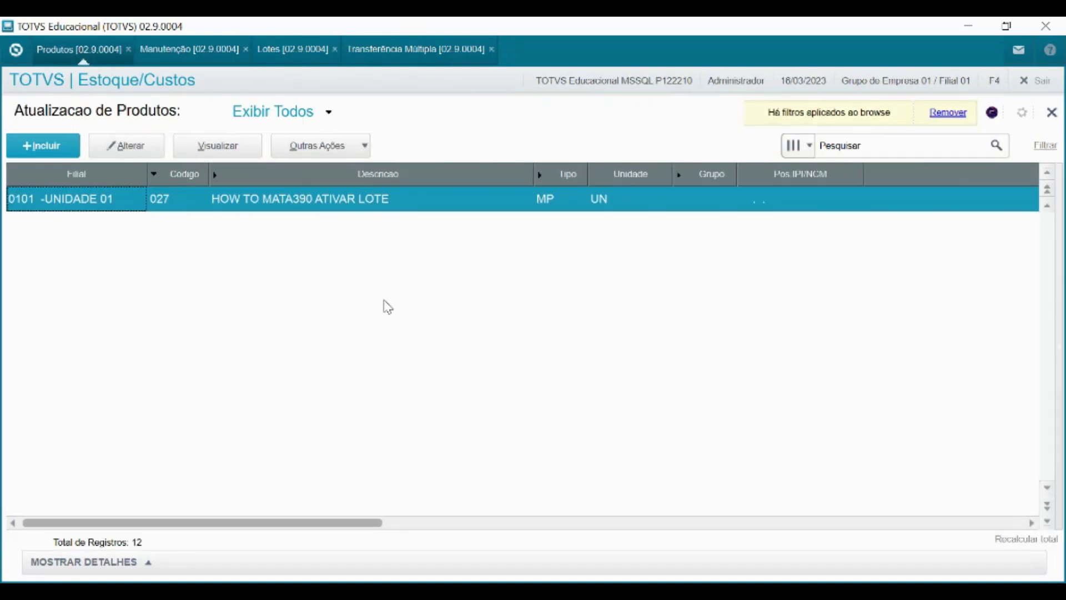
{"action": "key", "text": "F4"}
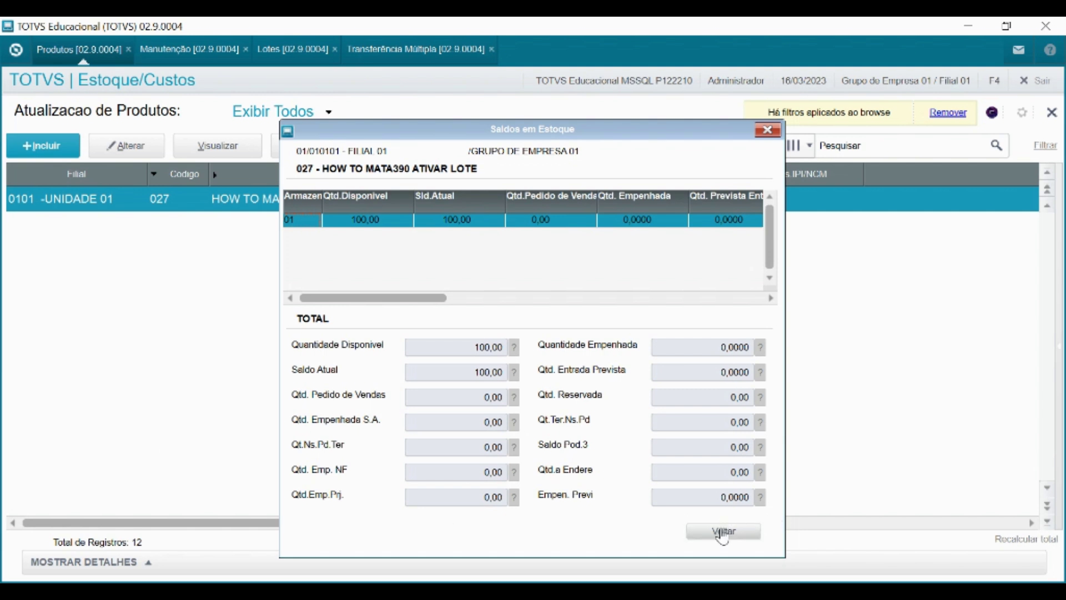
{"action": "left_click", "coordinate": [720, 534]}
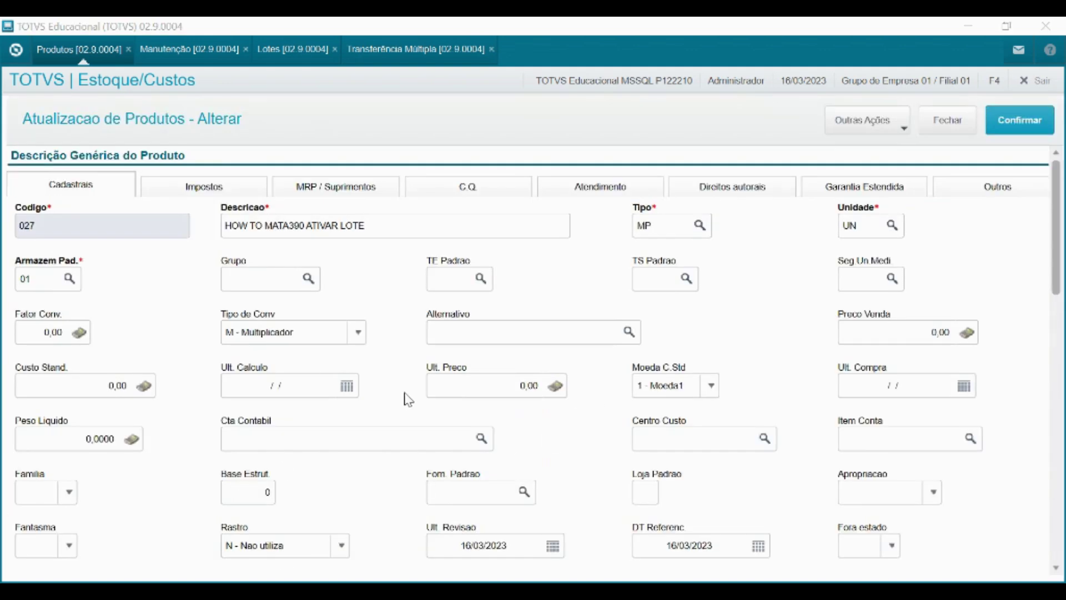
- Set product 027's Rastro to L - Lote and save the product record
{"action": "scroll", "coordinate": [404, 396], "scroll_direction": "down", "scroll_amount": 1}
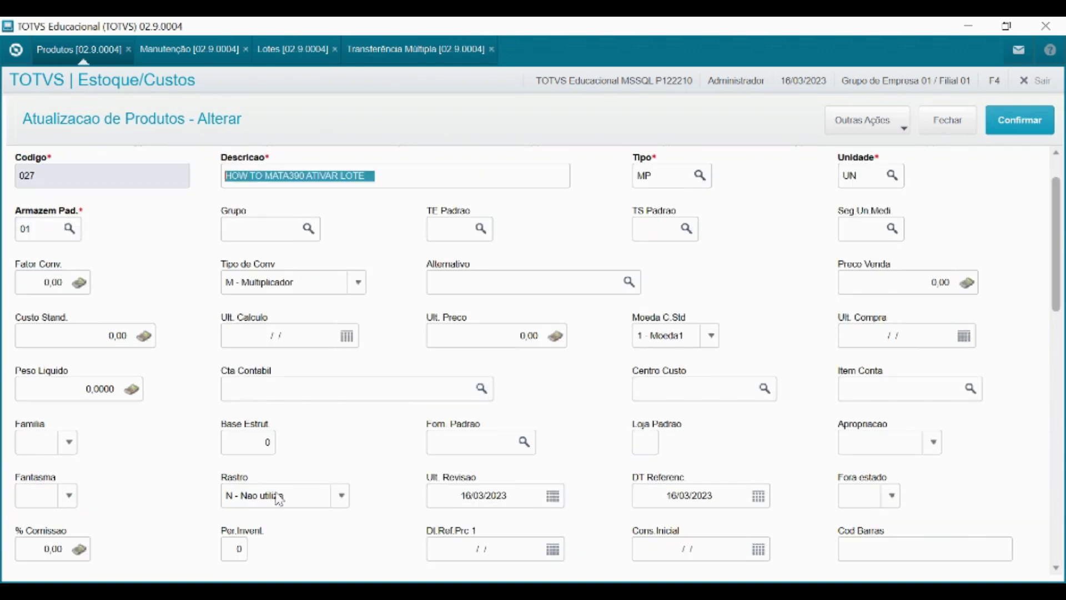
{"action": "left_click", "coordinate": [278, 497]}
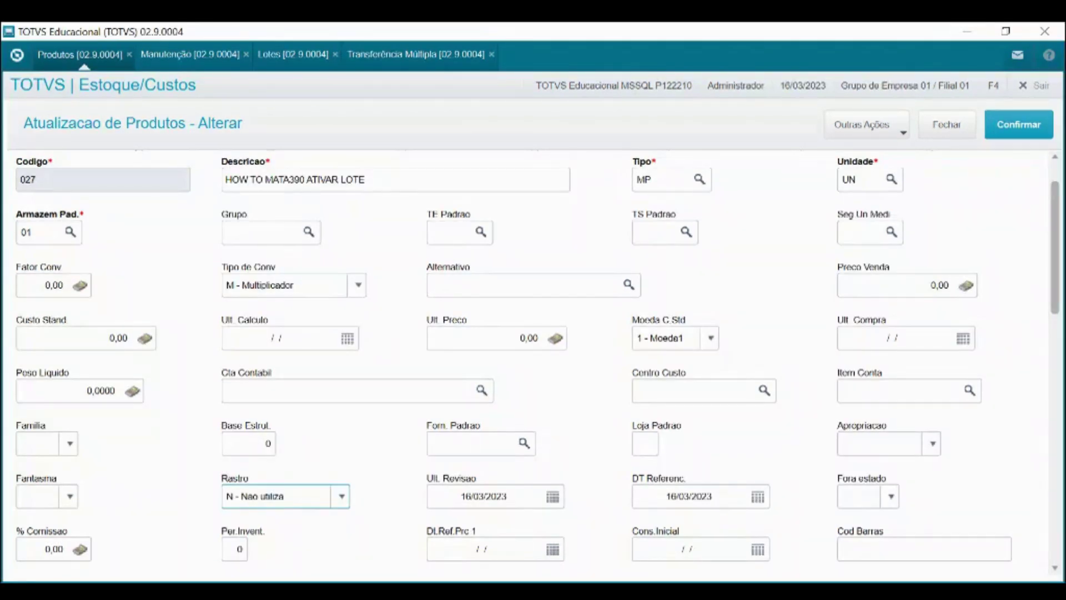
{"action": "left_click", "coordinate": [276, 525]}
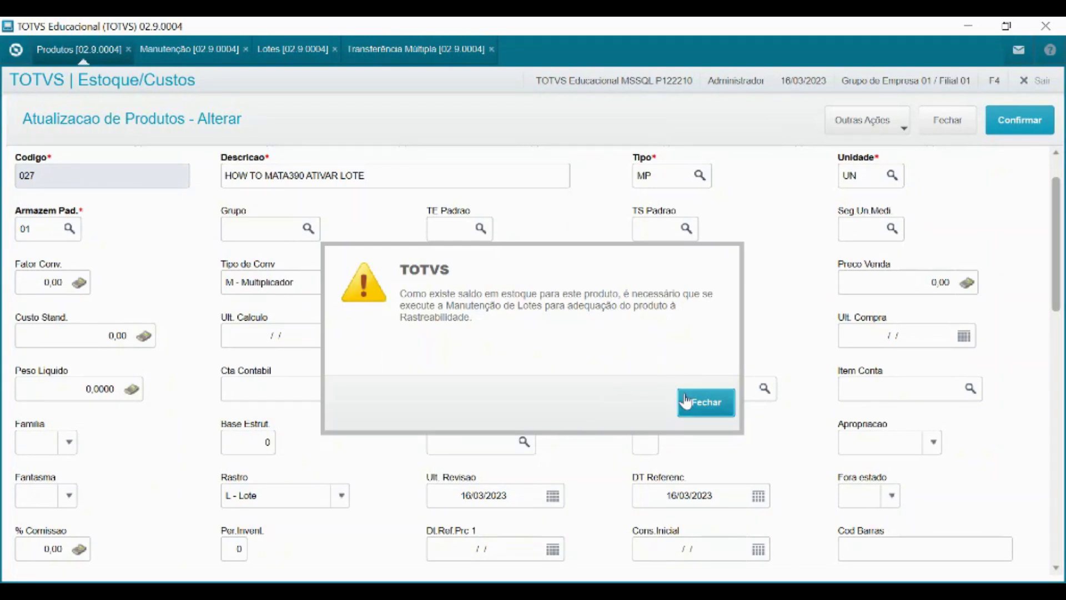
{"action": "left_click", "coordinate": [705, 403]}
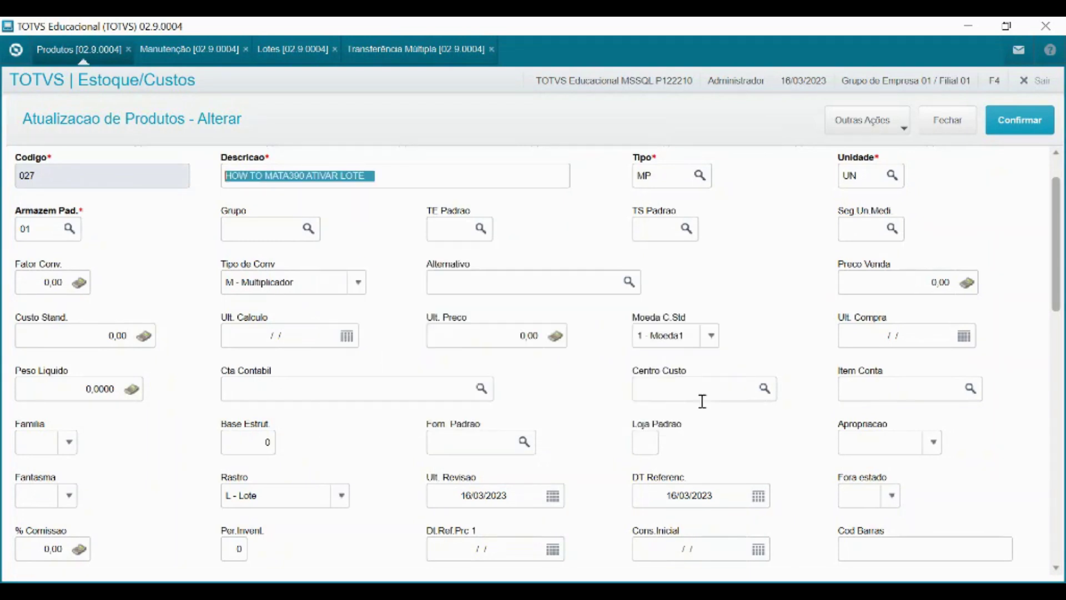
{"action": "left_click", "coordinate": [1012, 123]}
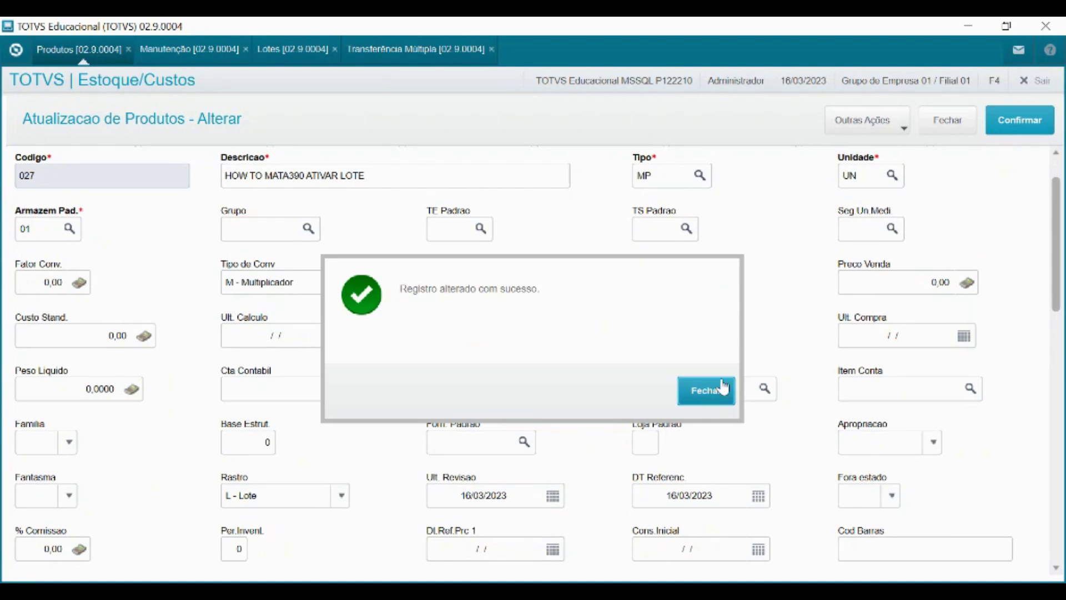
{"action": "left_click", "coordinate": [707, 399]}
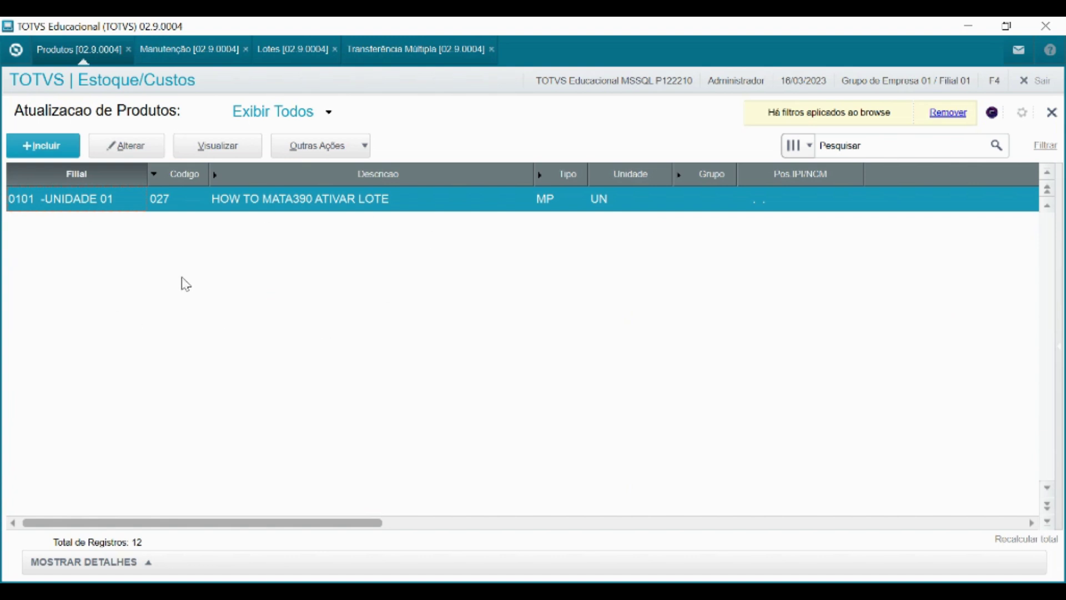
- Start a new lot maintenance record for branch 010101, with product 027 and warehouse 01
{"action": "left_click", "coordinate": [177, 51]}
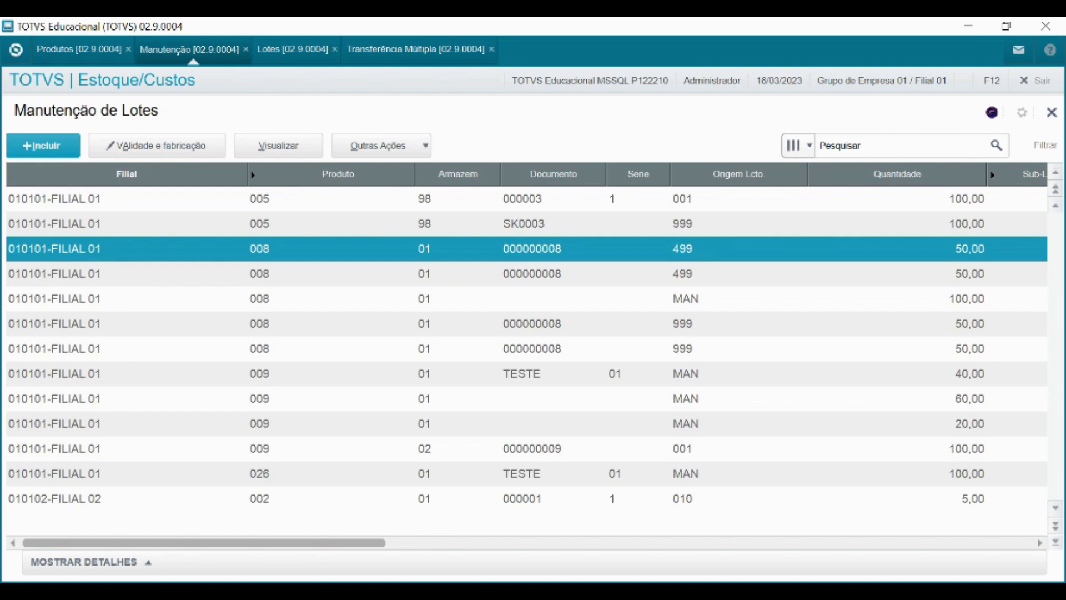
{"action": "left_click", "coordinate": [44, 148]}
{"action": "left_click", "coordinate": [45, 149]}
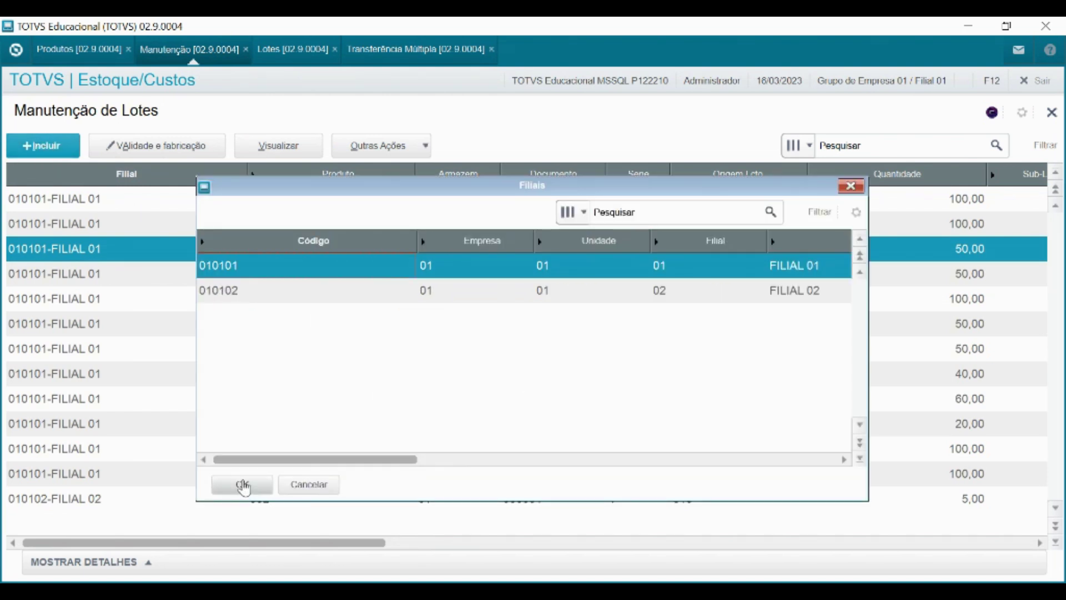
{"action": "left_click", "coordinate": [244, 485]}
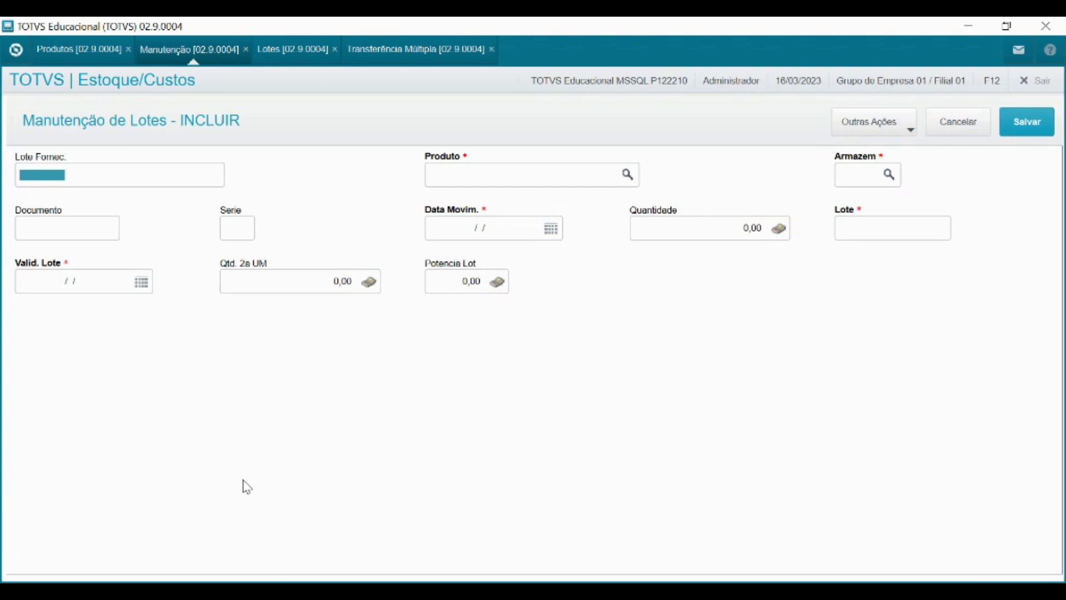
{"action": "key", "text": "Tab"}
{"action": "type", "text": "027"}
{"action": "key", "text": "Tab"}
{"action": "type", "text": "01"}
{"action": "key", "text": "Tab"}
{"action": "key", "text": "Tab"}
{"action": "key", "text": "Tab"}
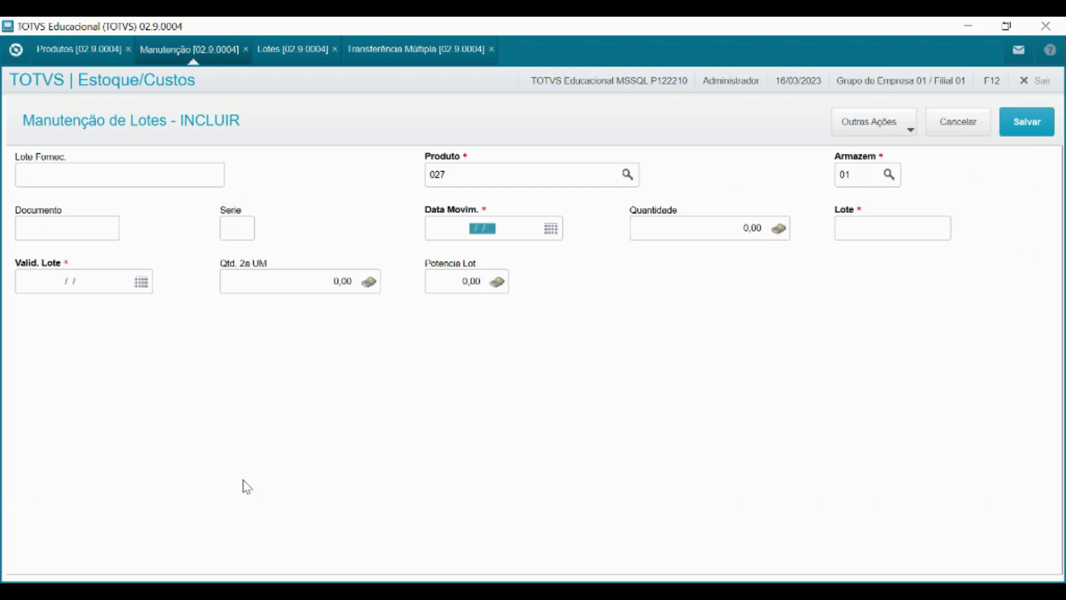
- Set the lot record's movement date to 15/03/2023 and its quantity to 100
{"action": "type", "text": "15/03/2023"}
{"action": "key", "text": "Tab"}
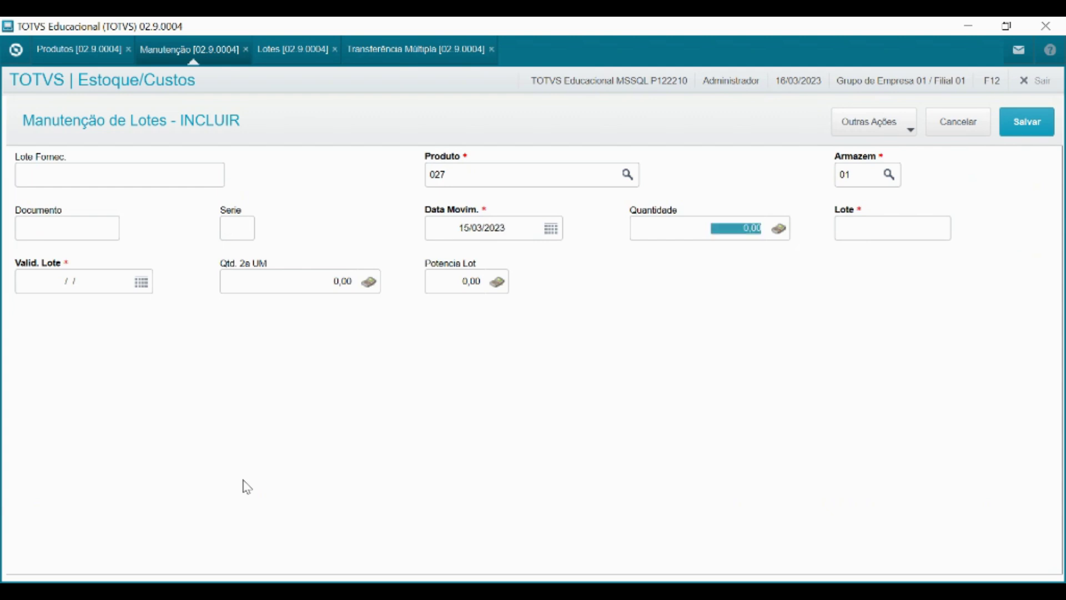
{"action": "type", "text": "100"}
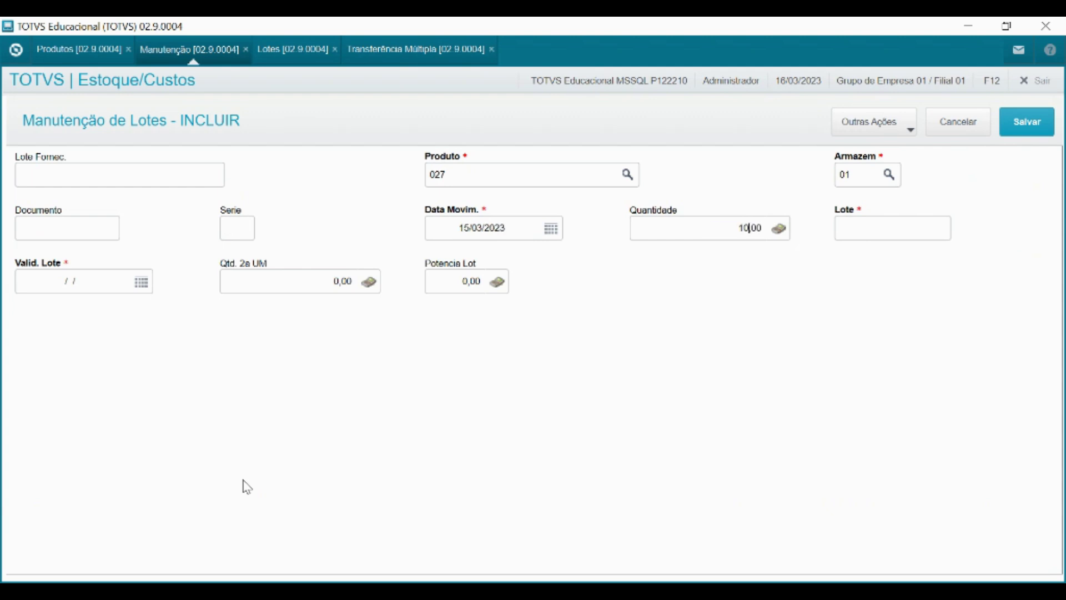
- Check product 027's stock balances in the product register and return to the lot record
{"action": "left_click", "coordinate": [61, 55]}
{"action": "key", "text": "F4"}
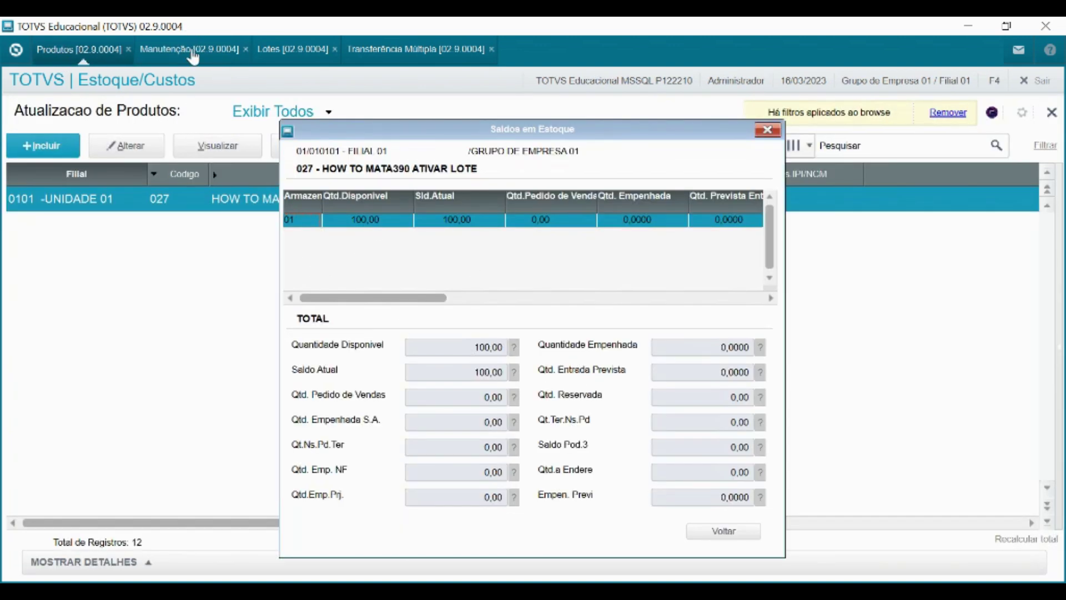
{"action": "left_click", "coordinate": [190, 53]}
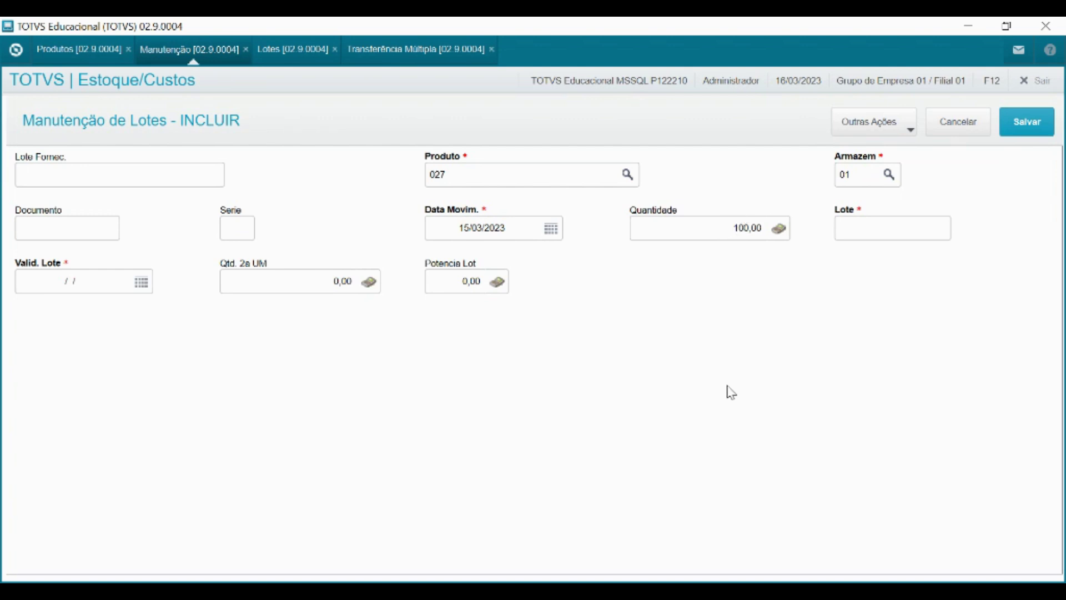
- Name the lot INICIAL, set its validity date to 01/01/2024, and save the lot record
{"action": "left_click", "coordinate": [852, 221]}
{"action": "type", "text": "INICIAL"}
{"action": "key", "text": "Tab"}
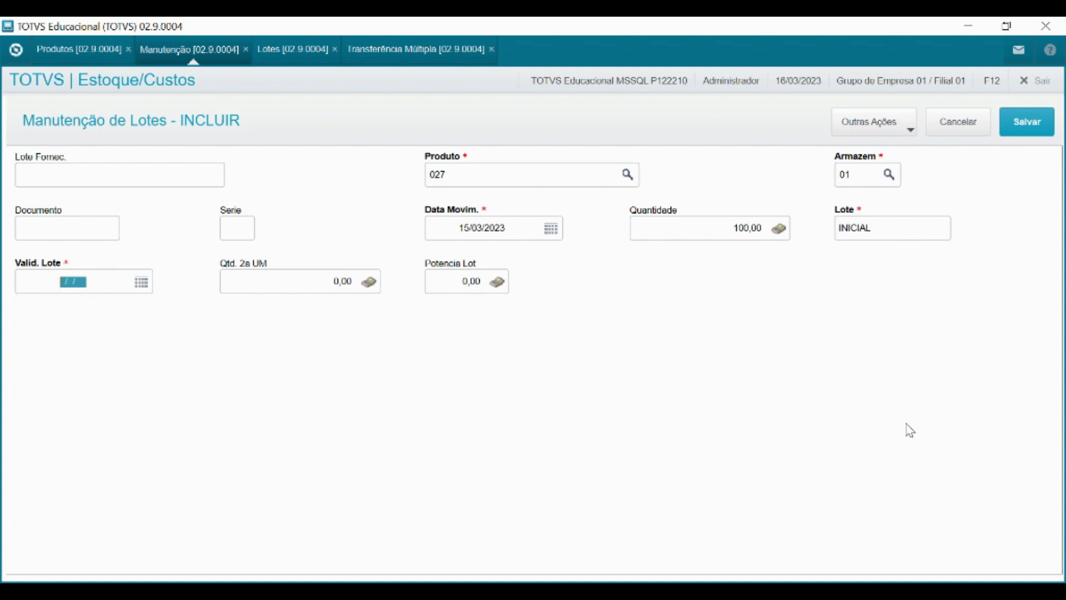
{"action": "type", "text": "01012024"}
{"action": "left_click", "coordinate": [1026, 125]}
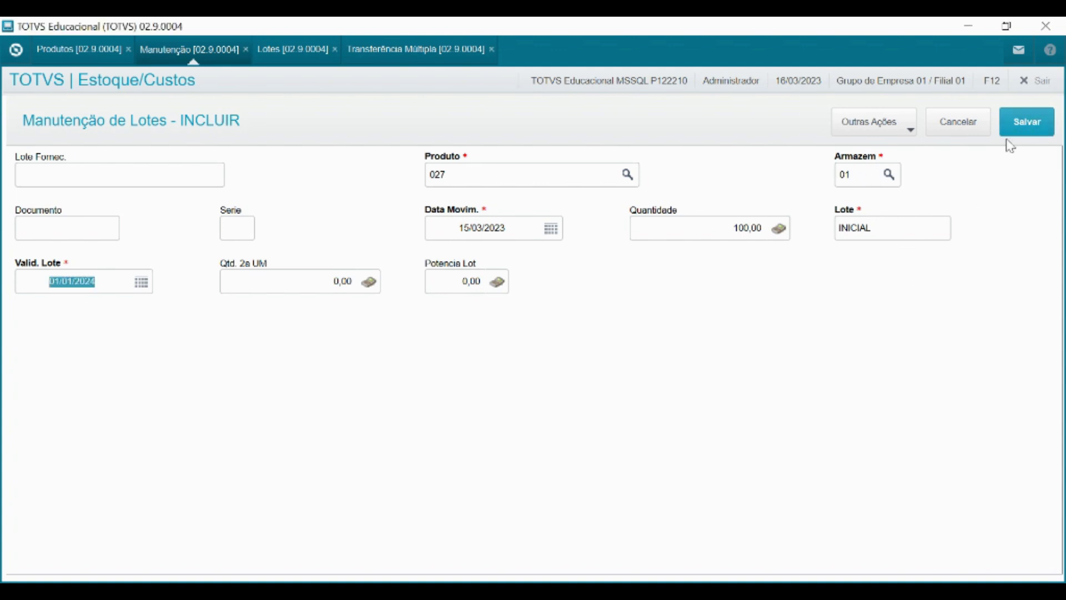
{"action": "left_click", "coordinate": [1026, 123]}
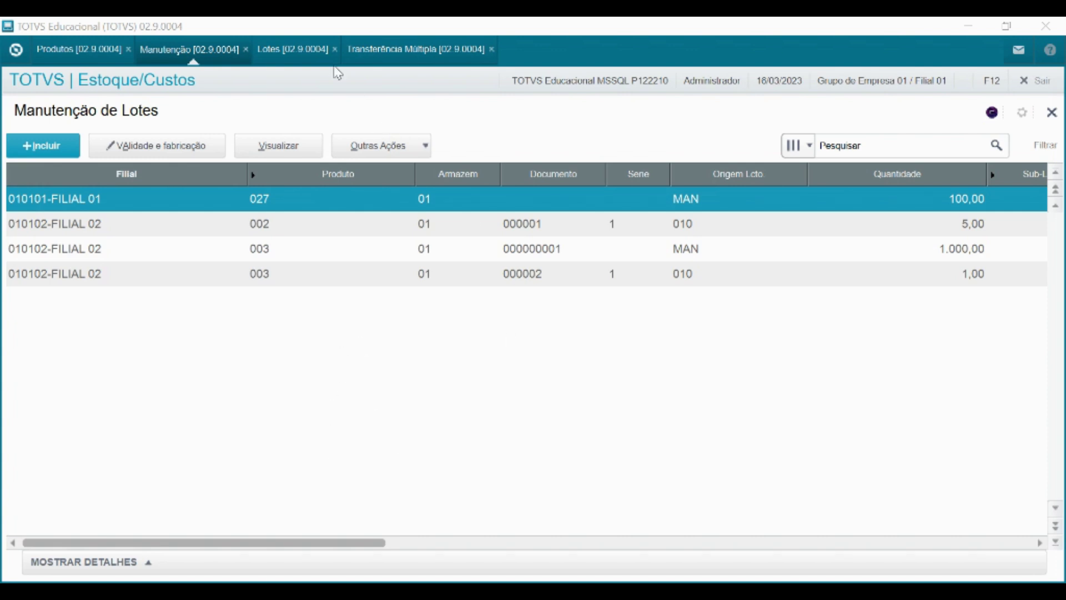
- Filter the balances by lot with the product equal to '027' expression and narrow the Filial column to view the lot's details
{"action": "left_click", "coordinate": [282, 51]}
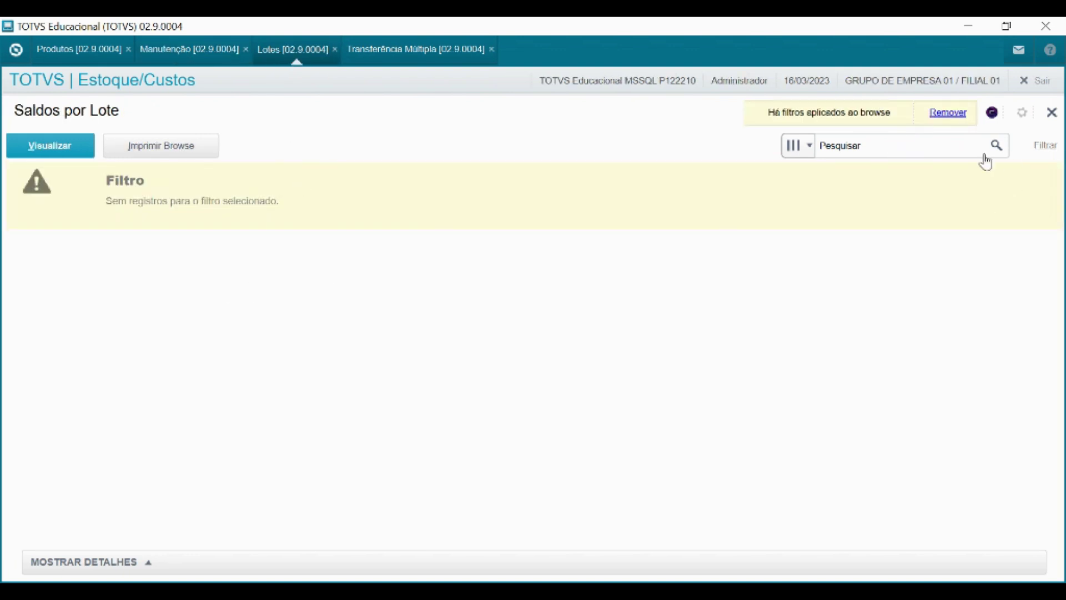
{"action": "left_click", "coordinate": [1045, 145]}
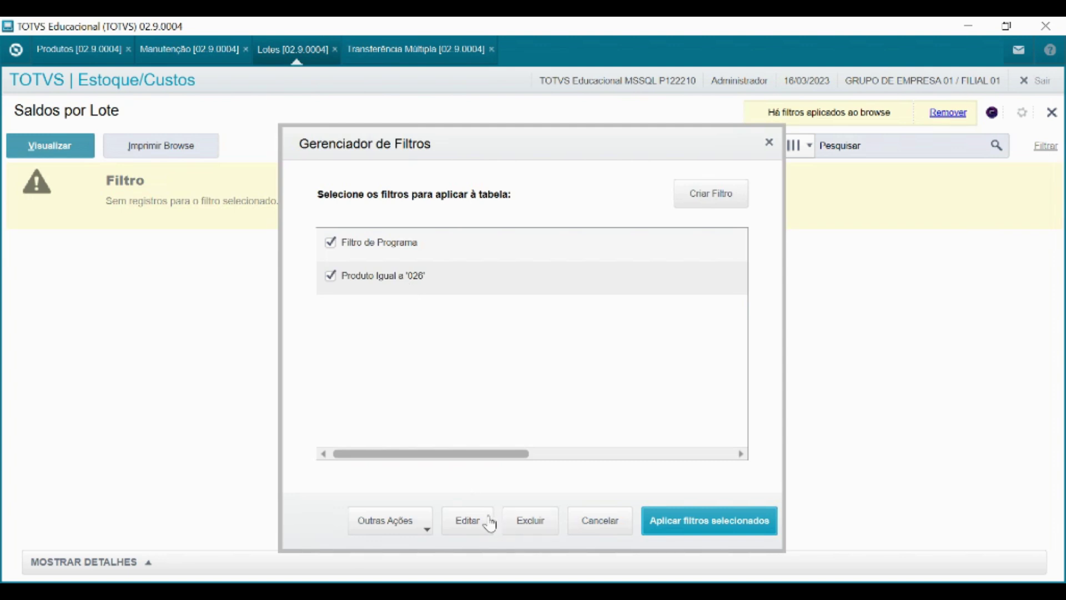
{"action": "left_click", "coordinate": [468, 522]}
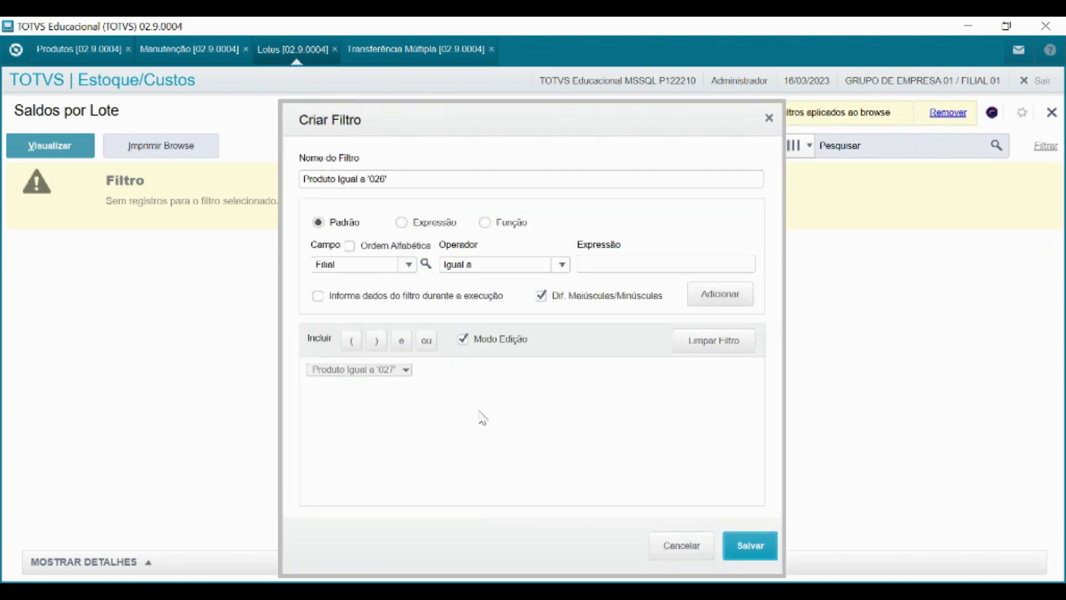
{"action": "left_click", "coordinate": [750, 546]}
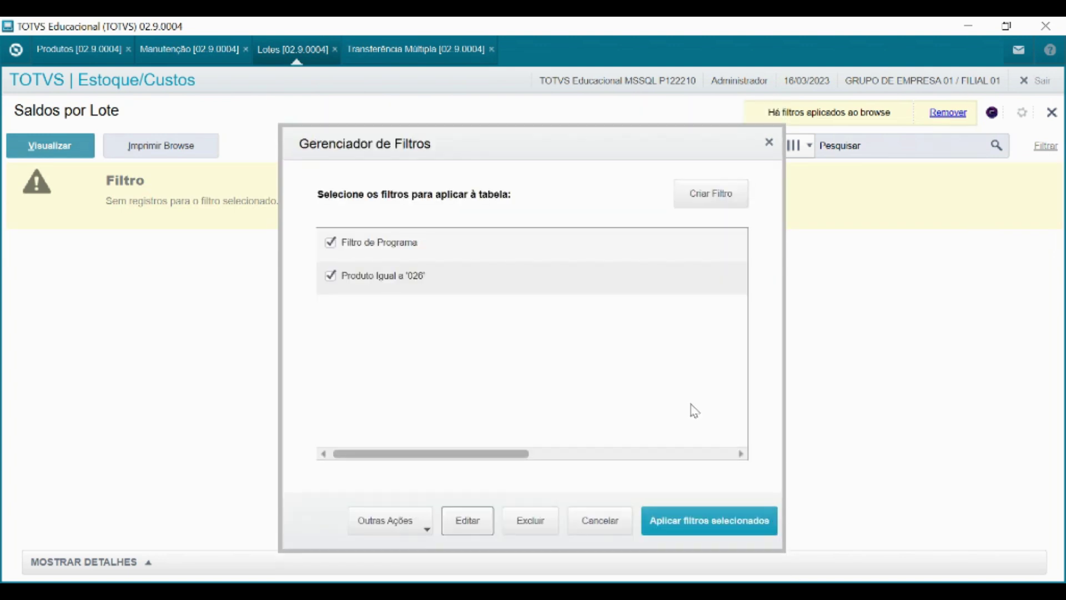
{"action": "left_click", "coordinate": [700, 532]}
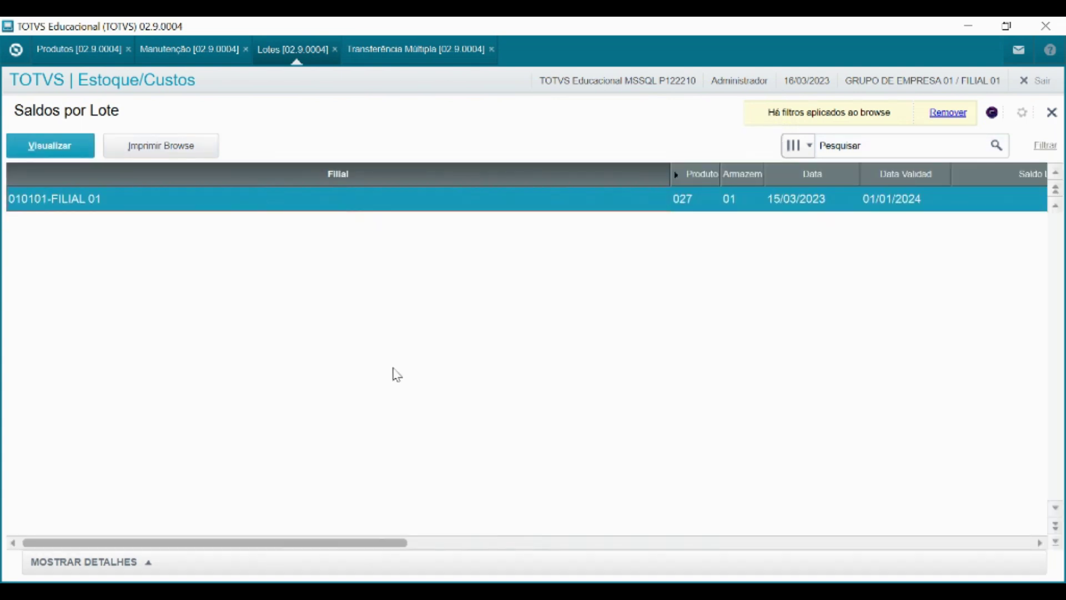
{"action": "left_click_drag", "start_coordinate": [673, 177], "coordinate": [317, 179]}
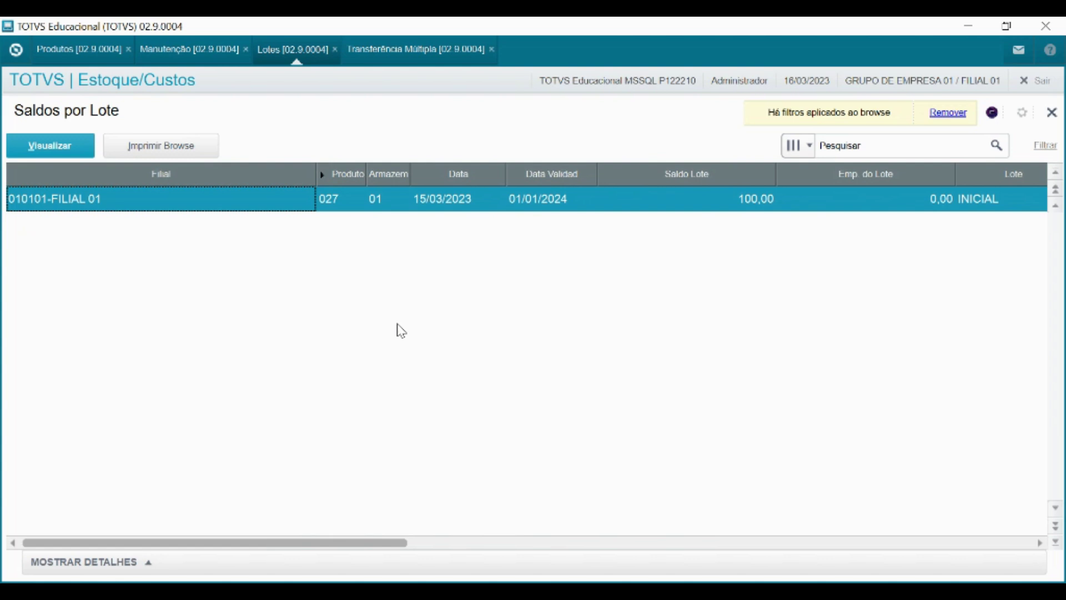